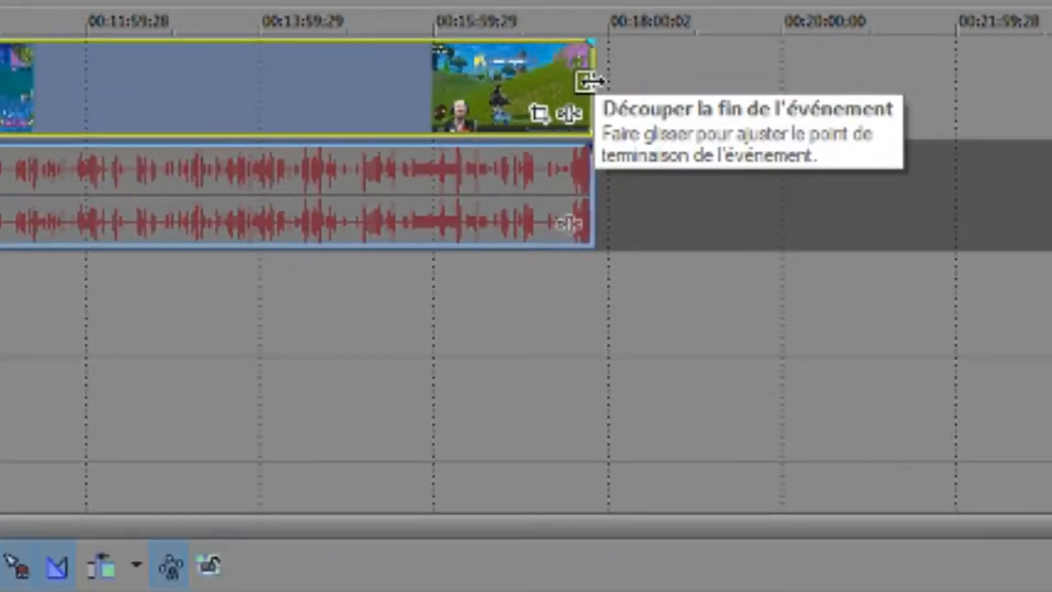
Move the long clip that follows the short split segment to start at about 00:03:49, leaving a gap between them.
{"action": "scroll", "coordinate": [3, 257], "scroll_direction": "up", "scroll_amount": 2}
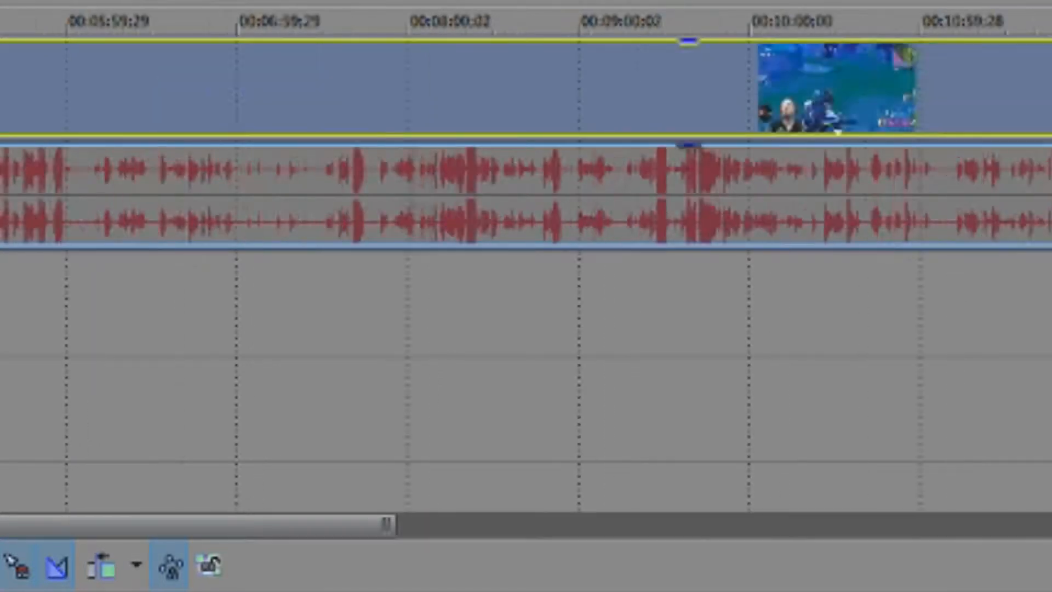
{"action": "left_click_drag", "start_coordinate": [217, 107], "coordinate": [427, 103]}
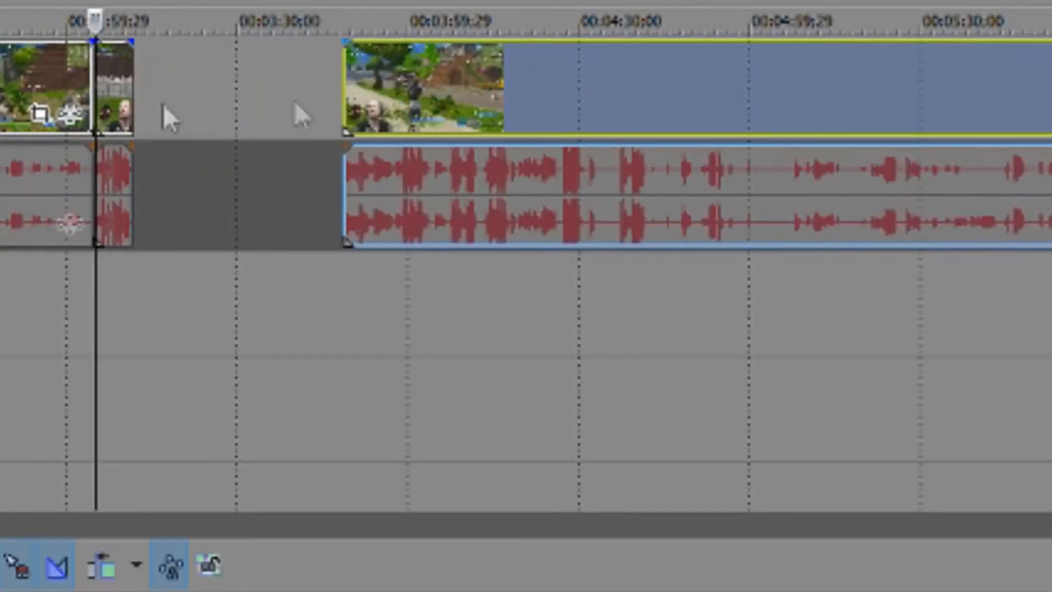
{"action": "mouse_move", "coordinate": [117, 84]}
{"action": "left_mouse_down"}
{"action": "mouse_move", "coordinate": [201, 73]}
{"action": "mouse_move", "coordinate": [109, 71]}
{"action": "left_mouse_up"}
{"action": "scroll", "coordinate": [89, 333], "scroll_direction": "up", "scroll_amount": 2}
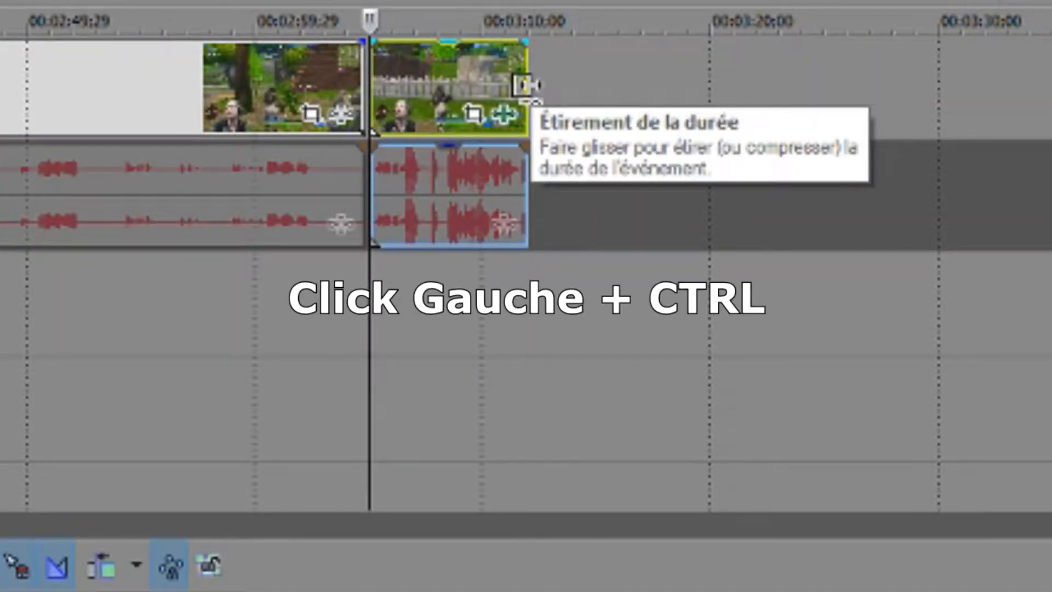
Slow the short clip by time-stretching its end to about 00:03:19, and speed it up by compressing its end to about 00:03:09.
{"action": "left_click_drag", "start_coordinate": [525, 84], "coordinate": [1003, 101]}
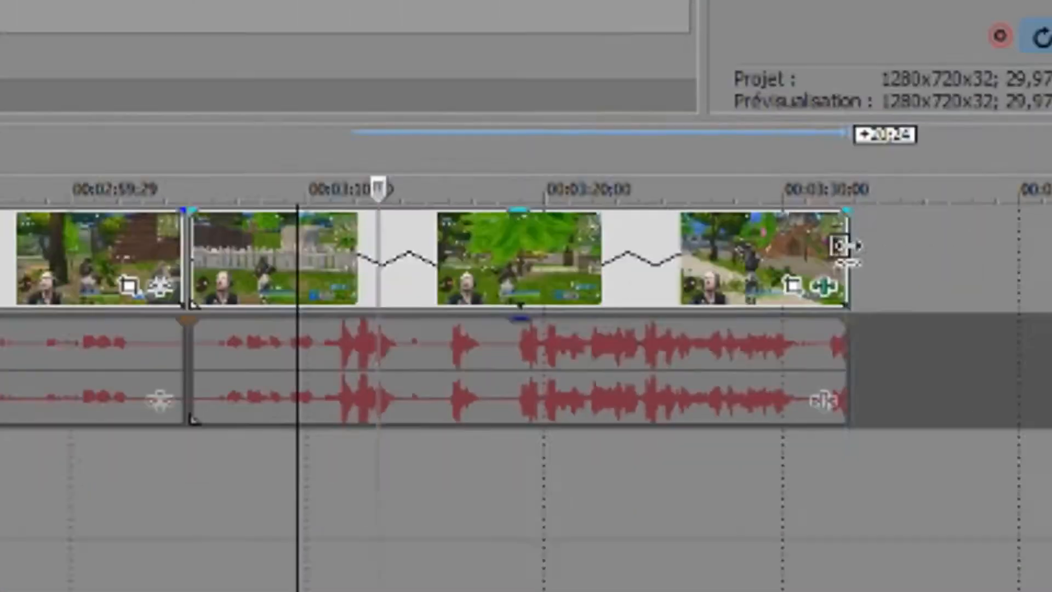
{"action": "left_click_drag", "start_coordinate": [959, 80], "coordinate": [689, 81]}
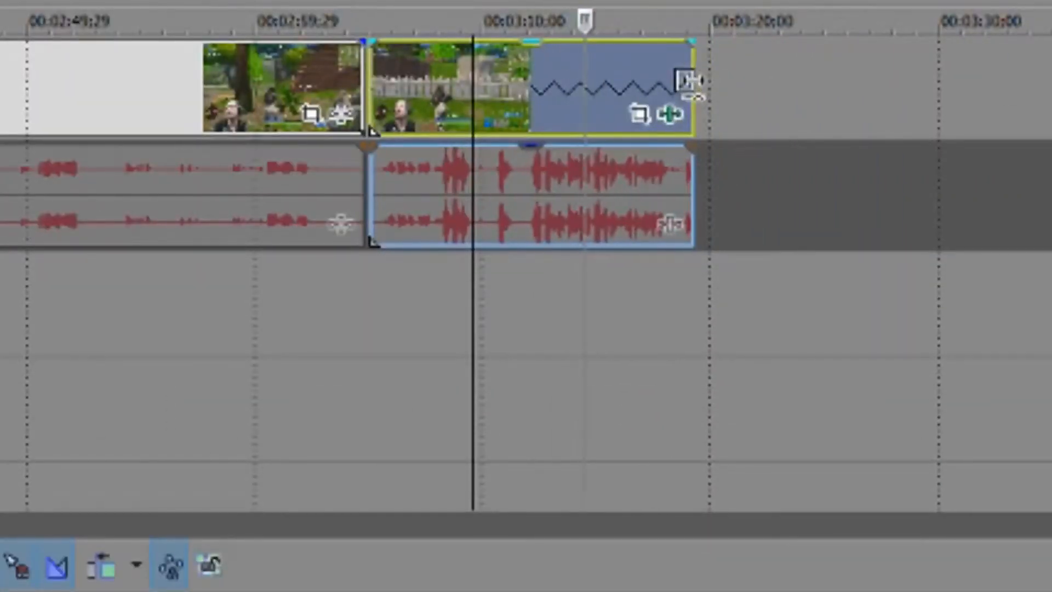
{"action": "left_click", "coordinate": [402, 337]}
{"action": "left_click", "coordinate": [159, 401]}
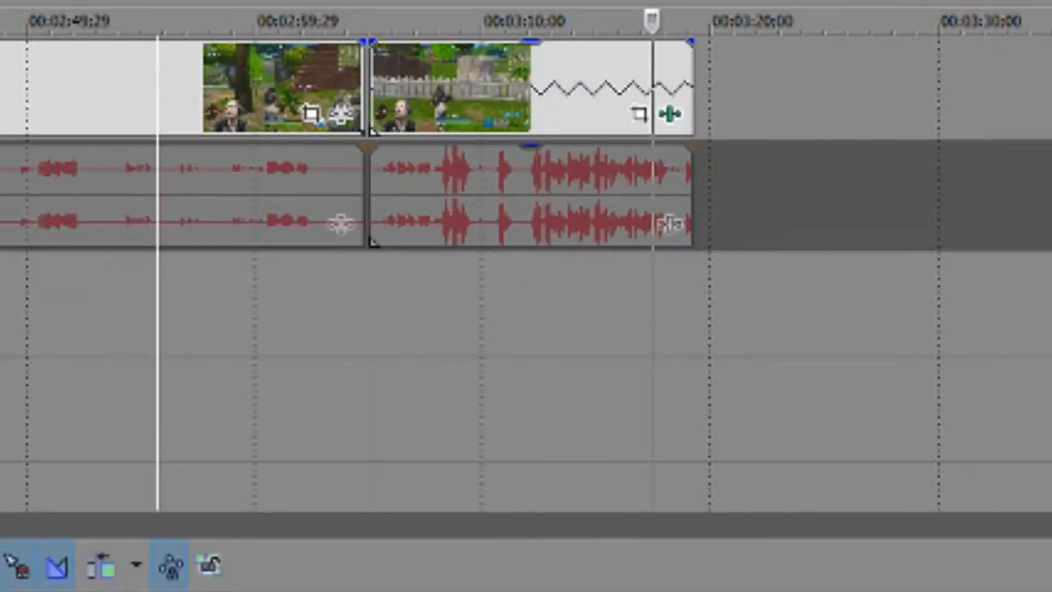
{"action": "left_click_drag", "start_coordinate": [693, 82], "coordinate": [460, 85]}
{"action": "left_click", "coordinate": [347, 313]}
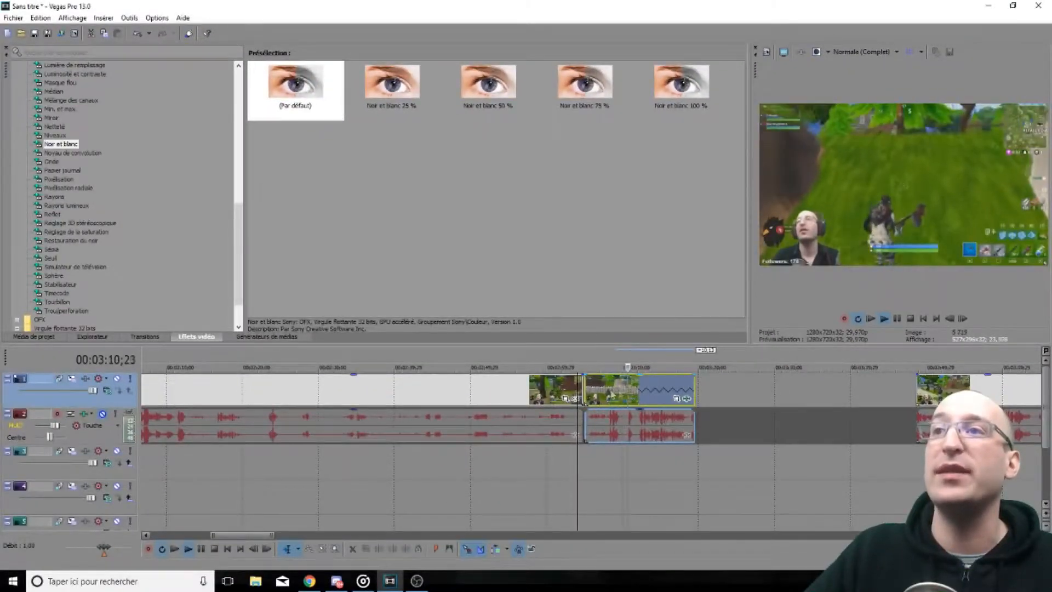
Time-stretch the short clip's video and audio separately to about 00:03:26, and move the following clip against its end.
{"action": "mouse_move", "coordinate": [632, 427]}
{"action": "left_mouse_down"}
{"action": "mouse_move", "coordinate": [641, 428]}
{"action": "mouse_move", "coordinate": [631, 427]}
{"action": "left_mouse_up"}
{"action": "left_click_drag", "start_coordinate": [694, 388], "coordinate": [701, 387]}
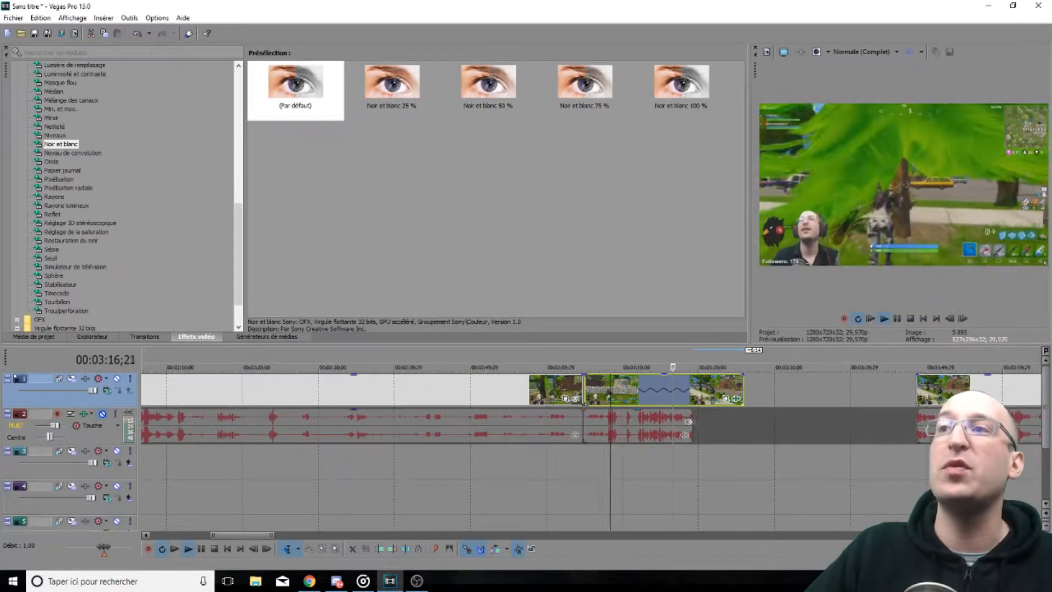
{"action": "left_click_drag", "start_coordinate": [689, 422], "coordinate": [742, 421]}
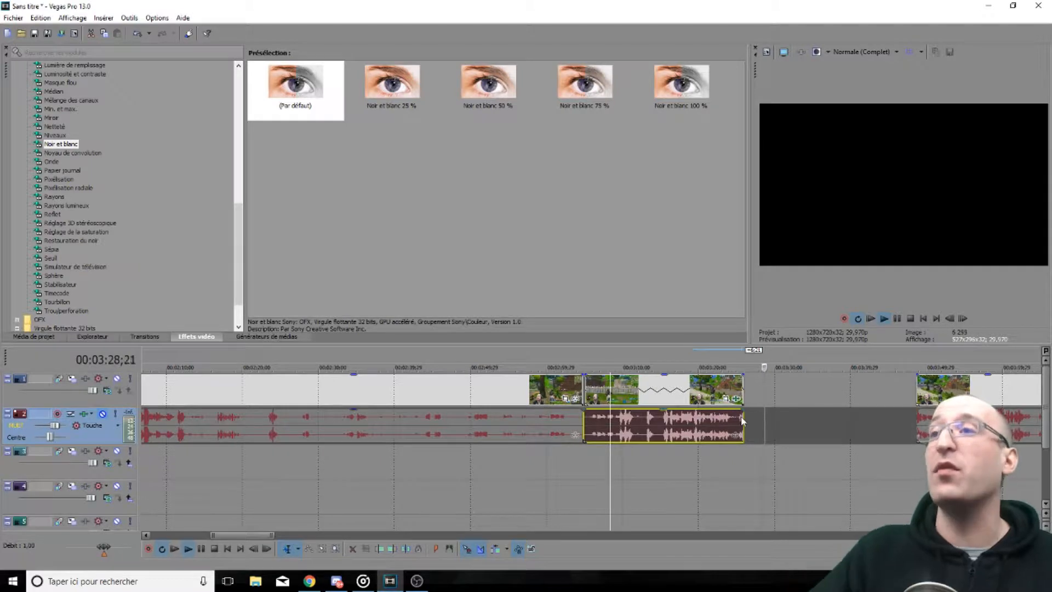
{"action": "key", "text": "Return"}
{"action": "left_click_drag", "start_coordinate": [951, 392], "coordinate": [770, 396]}
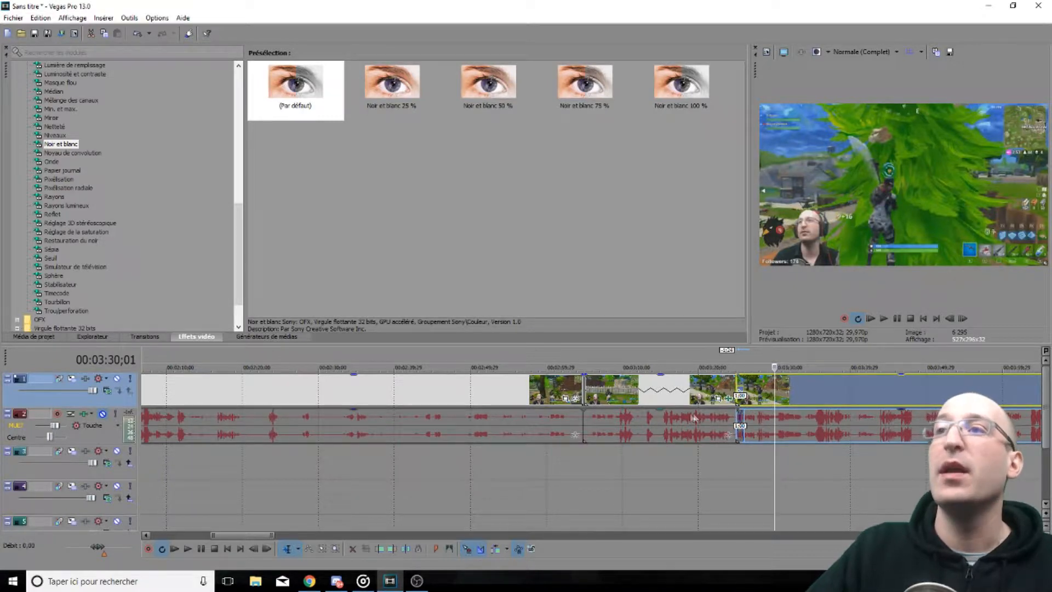
Undo the short clip's time stretches and the moves of the following clip.
{"action": "key", "text": "ctrl+z"}
{"action": "key", "text": "ctrl+z"}
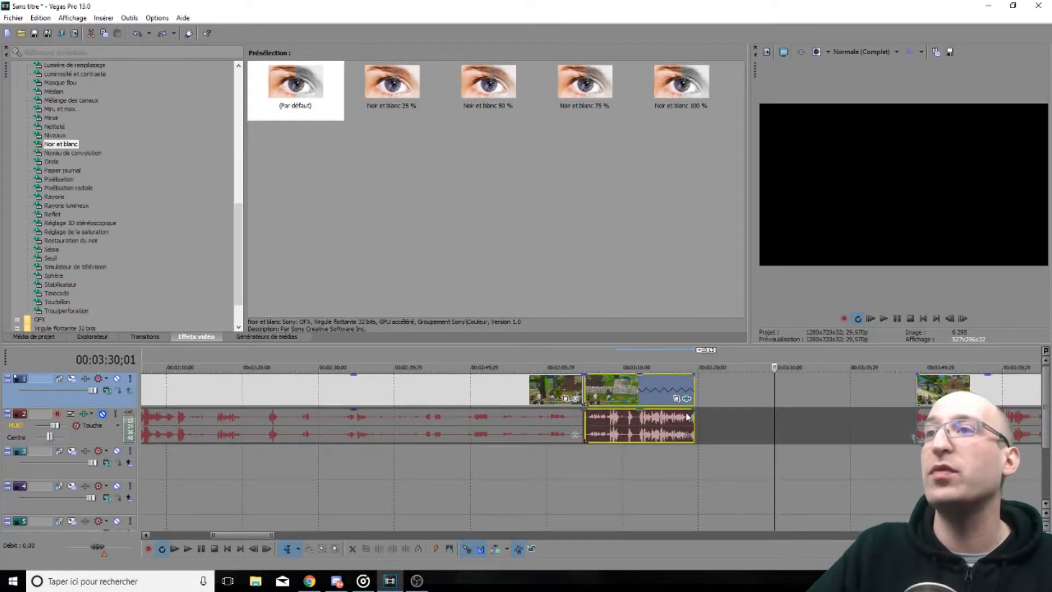
{"action": "key", "text": "ctrl+z"}
{"action": "key", "text": "ctrl+z"}
{"action": "key", "text": "ctrl+z"}
Move the short clip 2:18 later on the timeline and insert a velocity (Rapidité) envelope on its video.
{"action": "left_click_drag", "start_coordinate": [597, 390], "coordinate": [616, 391]}
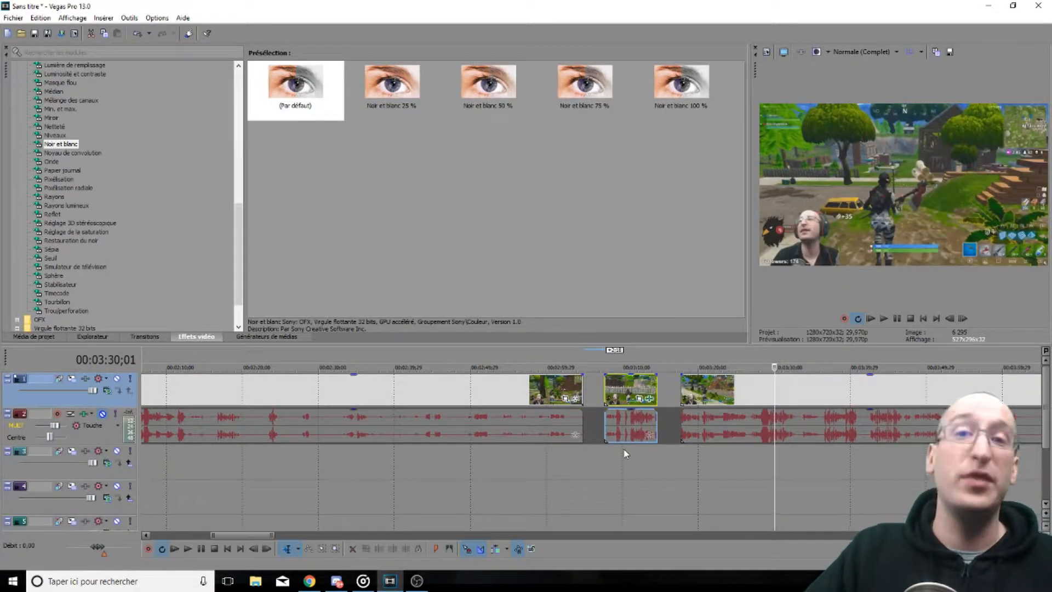
{"action": "right_click", "coordinate": [624, 390]}
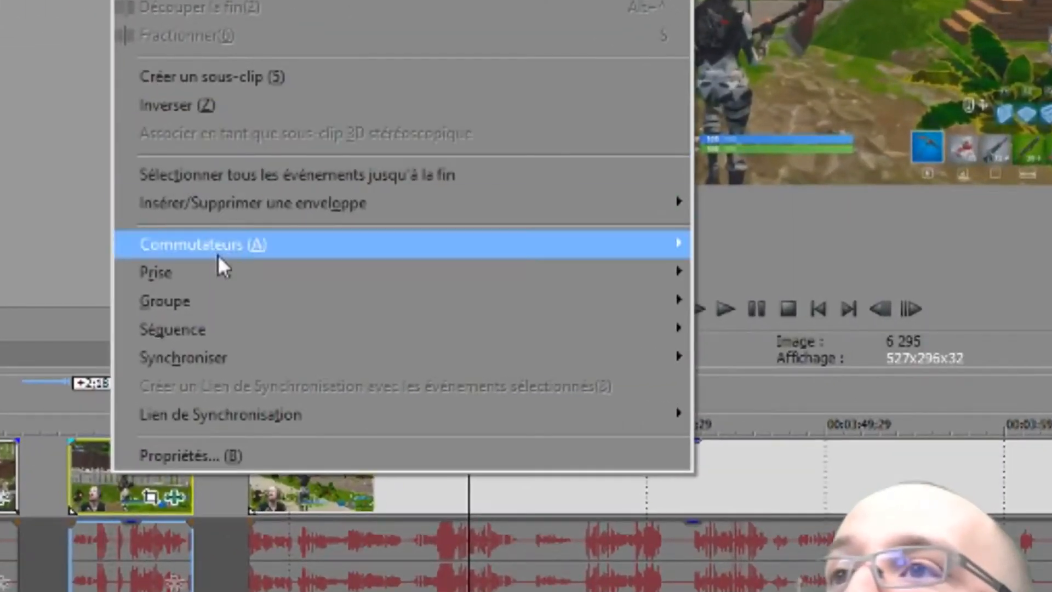
{"action": "mouse_move", "coordinate": [248, 208]}
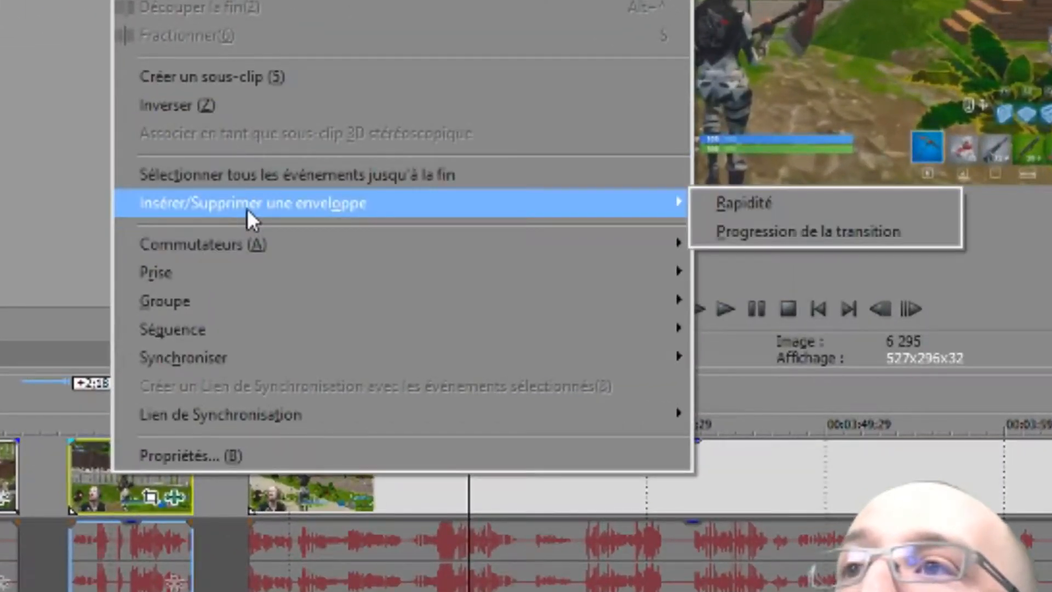
{"action": "left_click", "coordinate": [766, 204]}
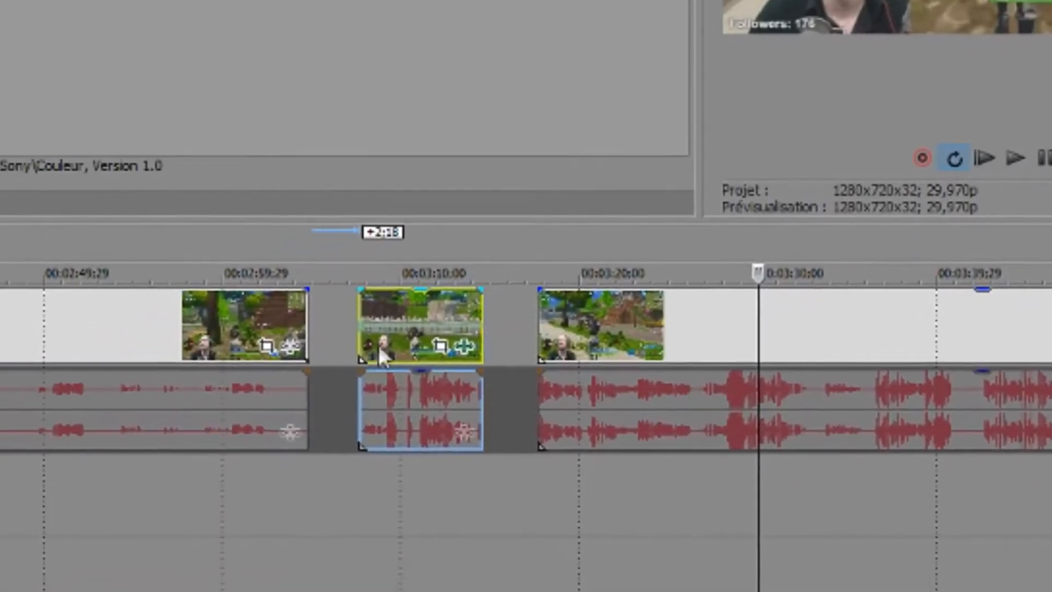
Adjust the short clip's velocity envelope, lowering the line well below normal speed.
{"action": "scroll", "coordinate": [266, 405], "scroll_direction": "up", "scroll_amount": 3}
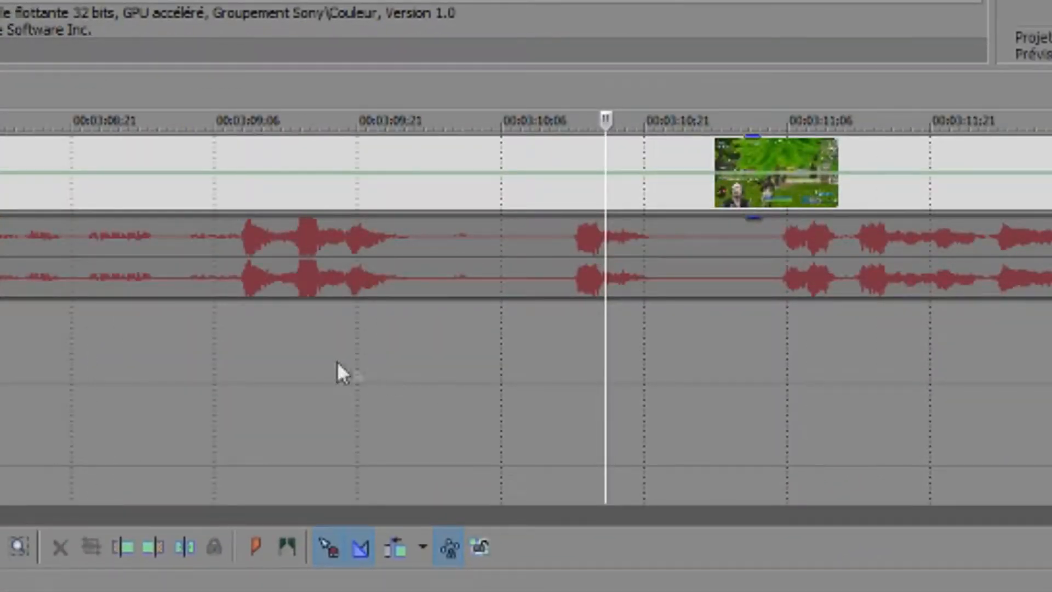
{"action": "scroll", "coordinate": [77, 290], "scroll_direction": "down", "scroll_amount": 2}
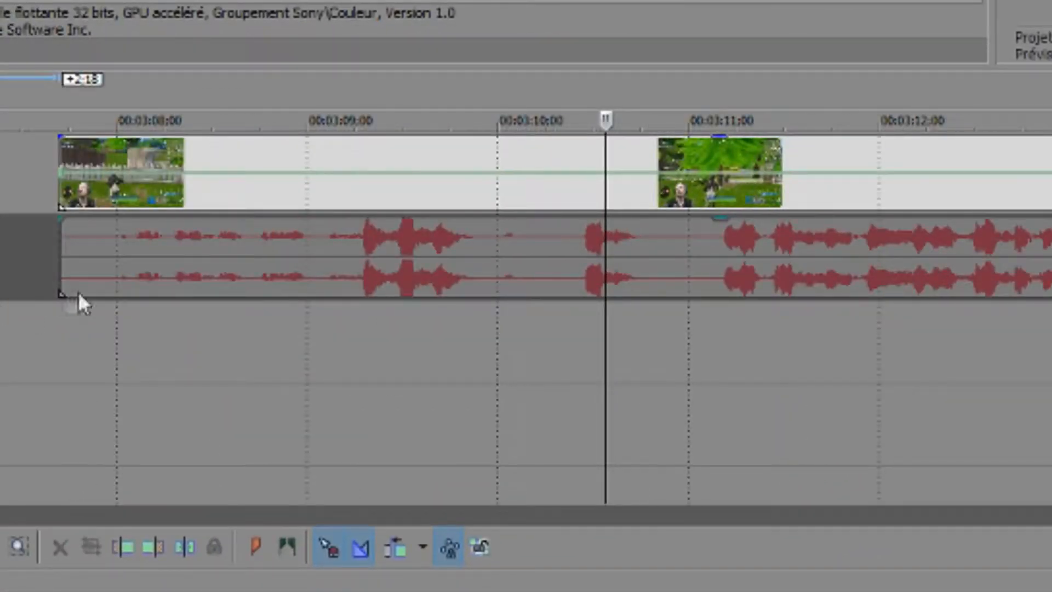
{"action": "mouse_move", "coordinate": [423, 186]}
{"action": "left_mouse_down"}
{"action": "mouse_move", "coordinate": [423, 169]}
{"action": "mouse_move", "coordinate": [408, 204]}
{"action": "mouse_move", "coordinate": [418, 186]}
{"action": "left_mouse_up"}
{"action": "left_click_drag", "start_coordinate": [188, 179], "coordinate": [187, 167]}
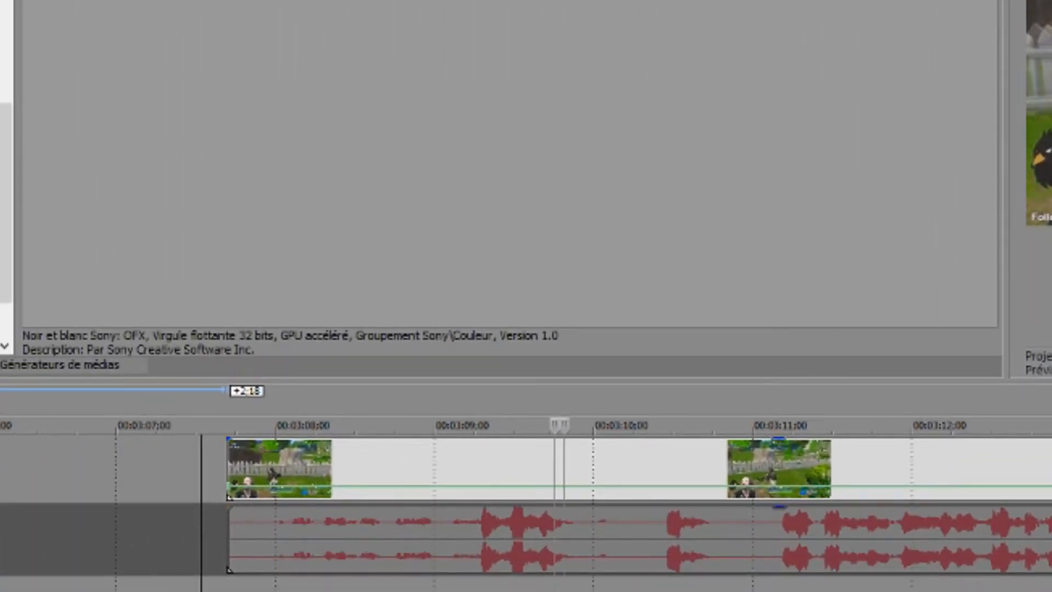
Raise the short clip's velocity envelope to 86 %.
{"action": "scroll", "coordinate": [981, 551], "scroll_direction": "down", "scroll_amount": 3}
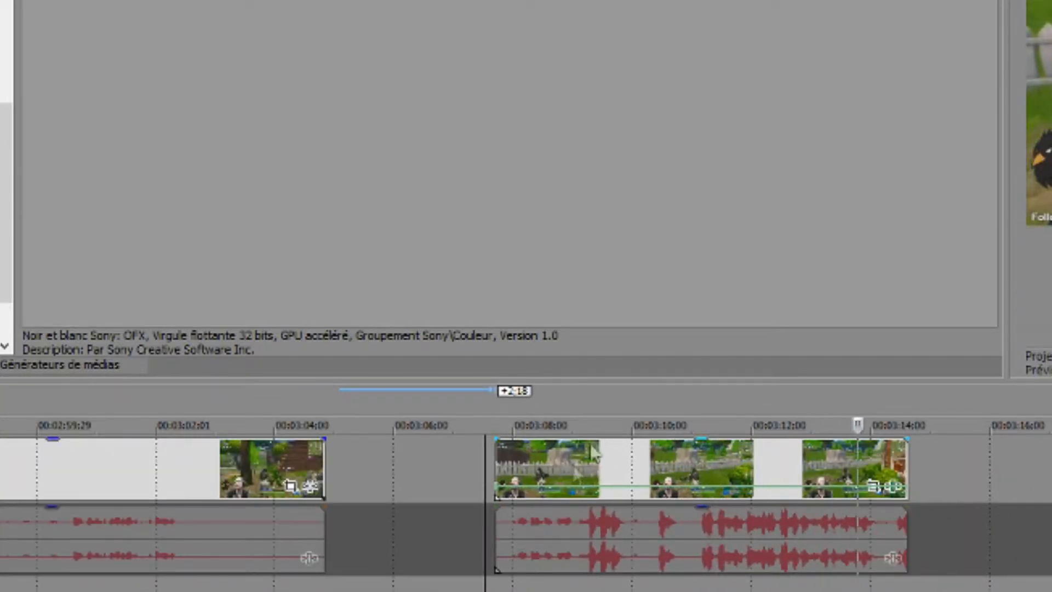
{"action": "scroll", "coordinate": [245, 495], "scroll_direction": "up", "scroll_amount": 2}
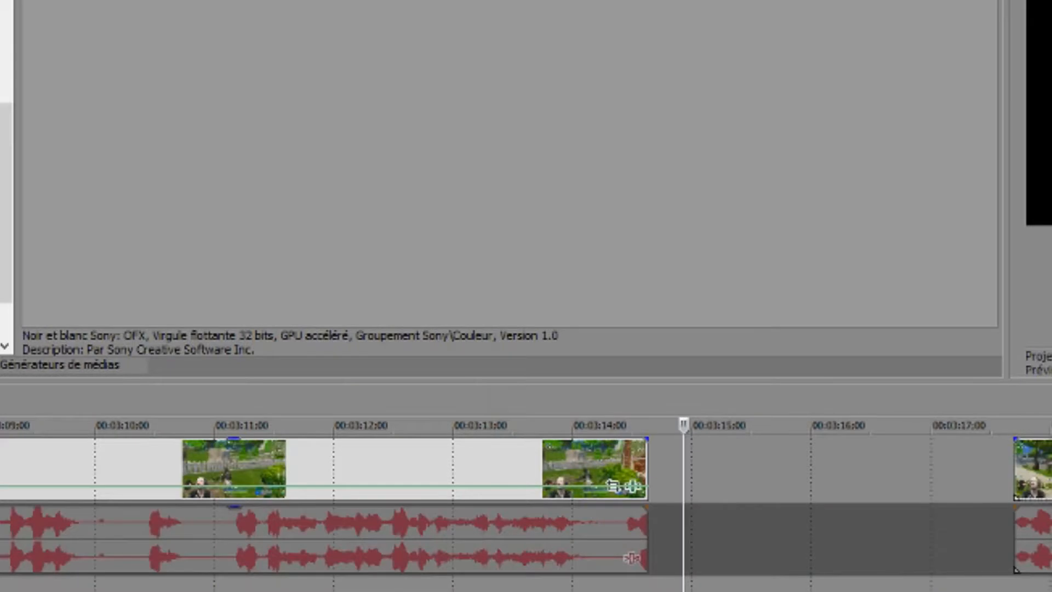
{"action": "left_click_drag", "start_coordinate": [167, 491], "coordinate": [110, 480]}
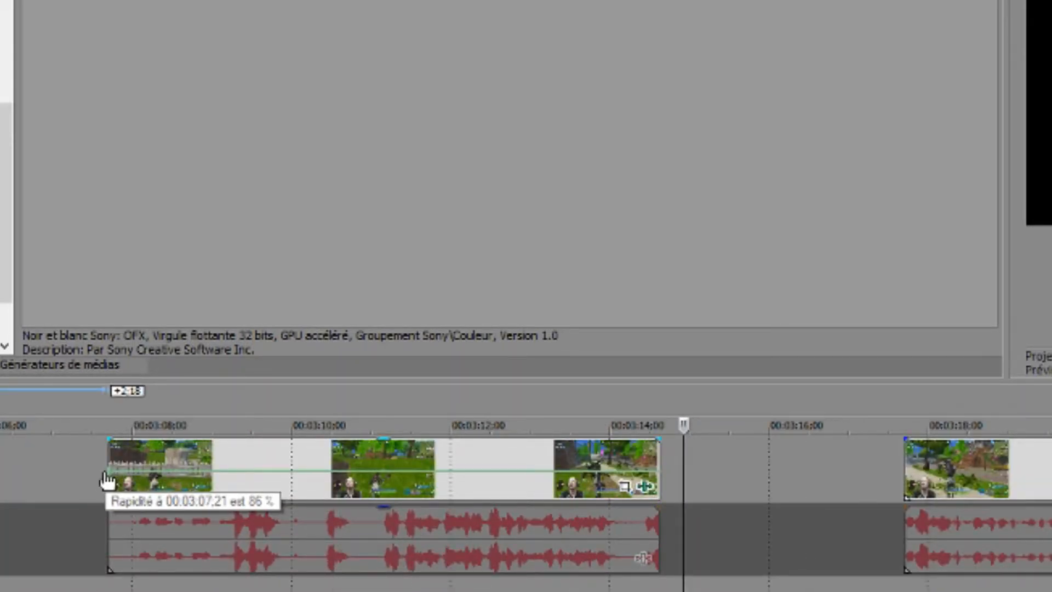
{"action": "scroll", "coordinate": [188, 526], "scroll_direction": "up", "scroll_amount": 1}
{"action": "scroll", "coordinate": [181, 528], "scroll_direction": "down", "scroll_amount": 1}
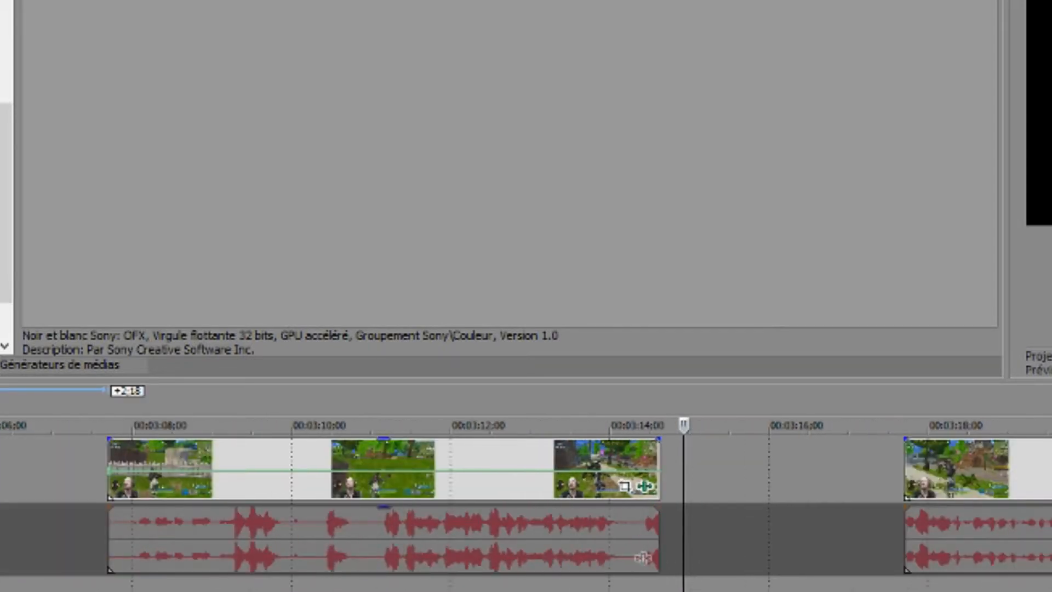
Open the custom value entry (Définir sur...) for the first point of the short clip's velocity envelope.
{"action": "left_click", "coordinate": [157, 532]}
{"action": "scroll", "coordinate": [159, 532], "scroll_direction": "up", "scroll_amount": 3}
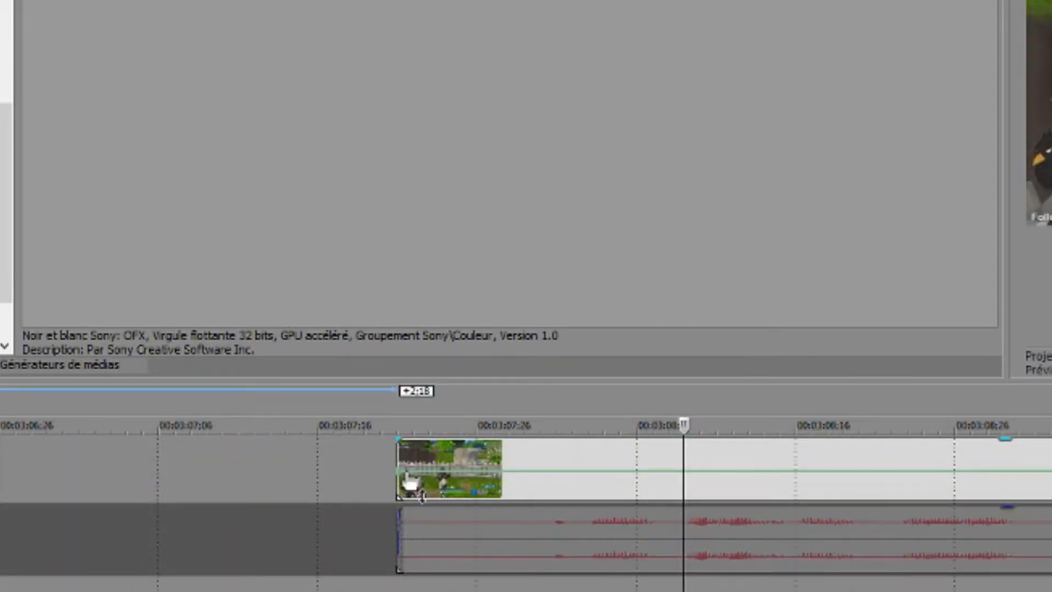
{"action": "right_click", "coordinate": [396, 469]}
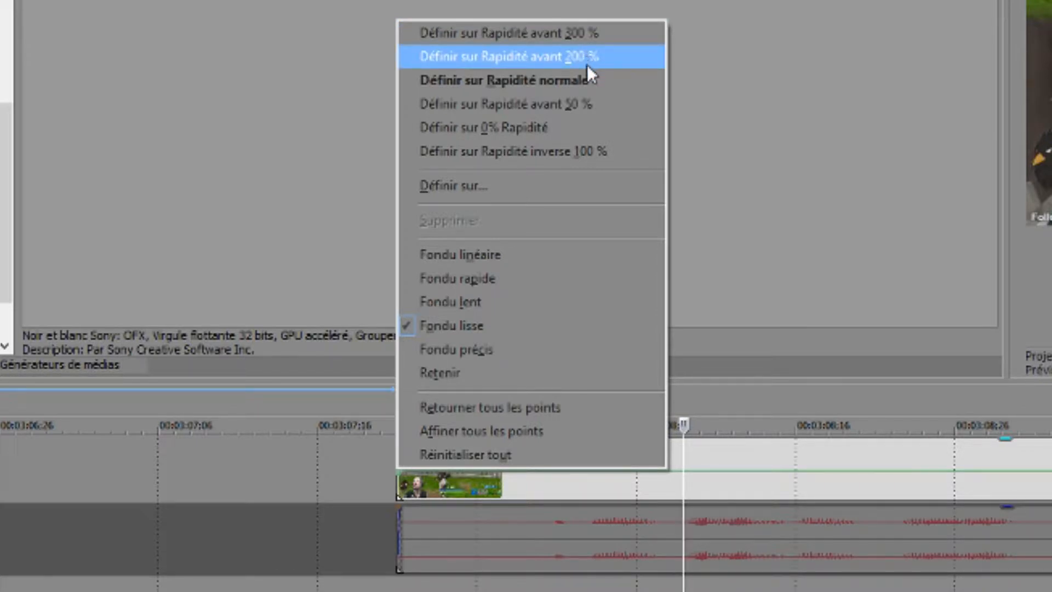
{"action": "left_click", "coordinate": [454, 186]}
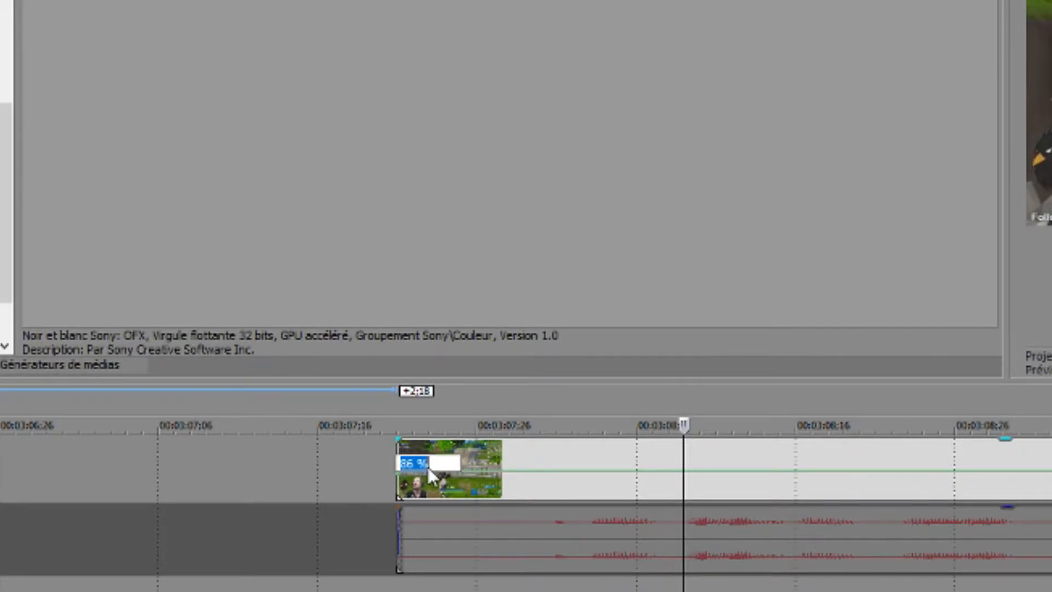
{"action": "left_click", "coordinate": [461, 582]}
{"action": "scroll", "coordinate": [609, 535], "scroll_direction": "down", "scroll_amount": 3}
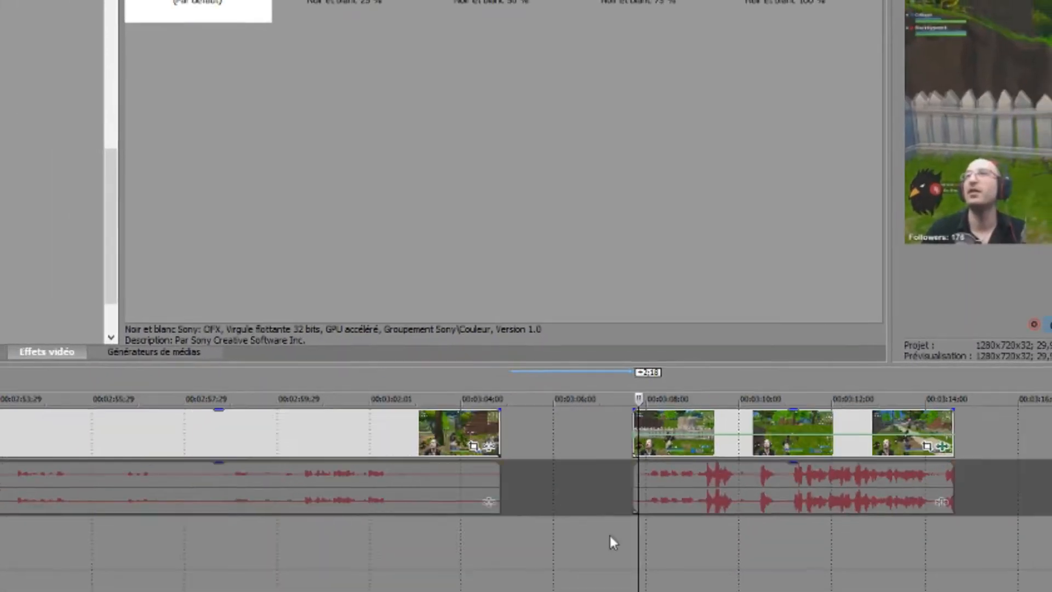
Close the gaps around the short clip by placing it against the preceding clip and the following clip against its end.
{"action": "left_click", "coordinate": [745, 408]}
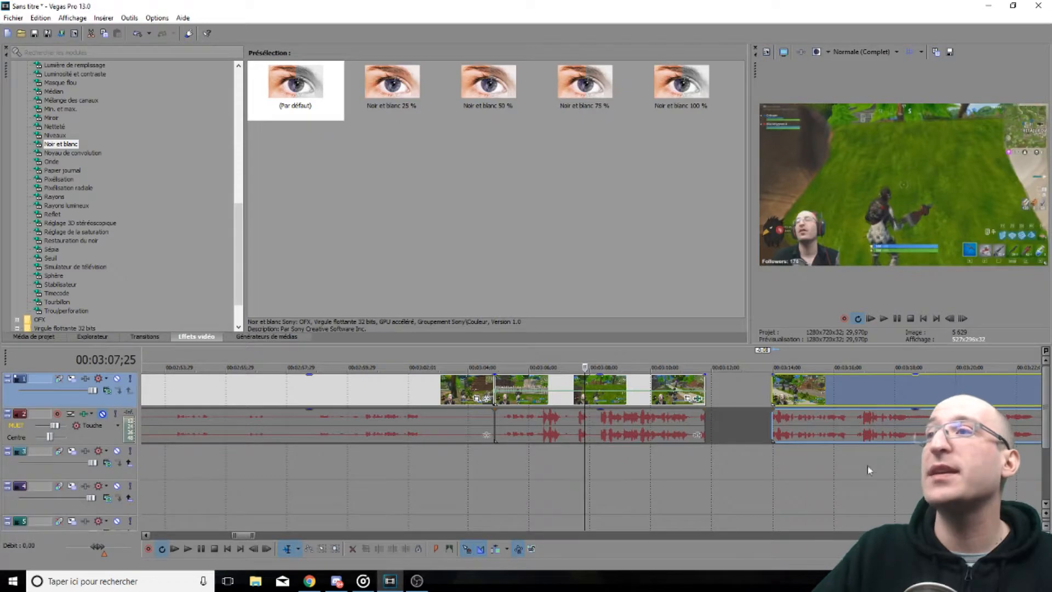
{"action": "left_click_drag", "start_coordinate": [826, 407], "coordinate": [761, 408]}
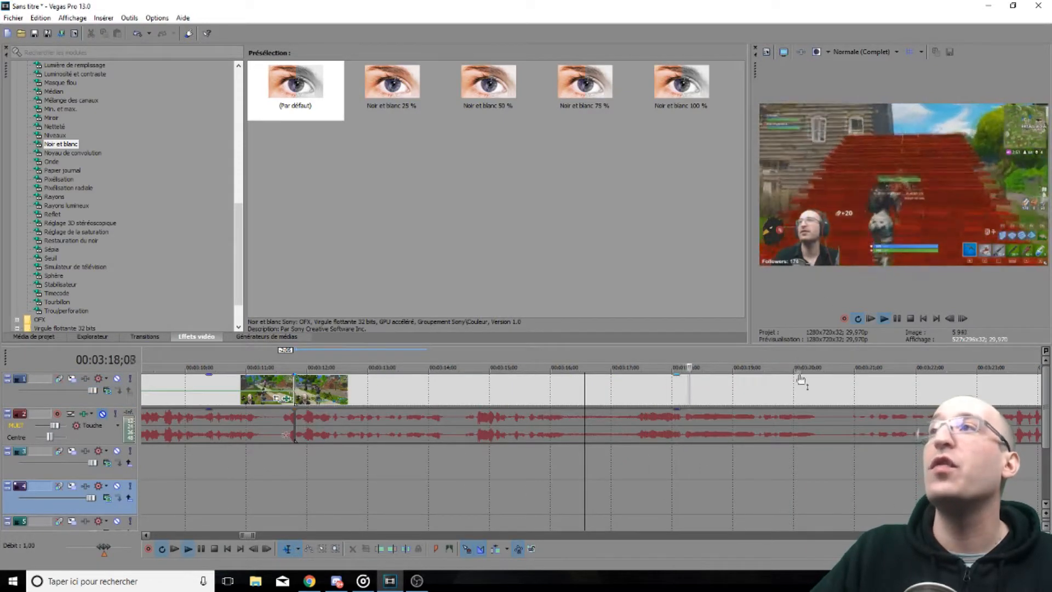
Split the long following clip at 00:03:21;17, where the character stands by the tree.
{"action": "left_click", "coordinate": [201, 549]}
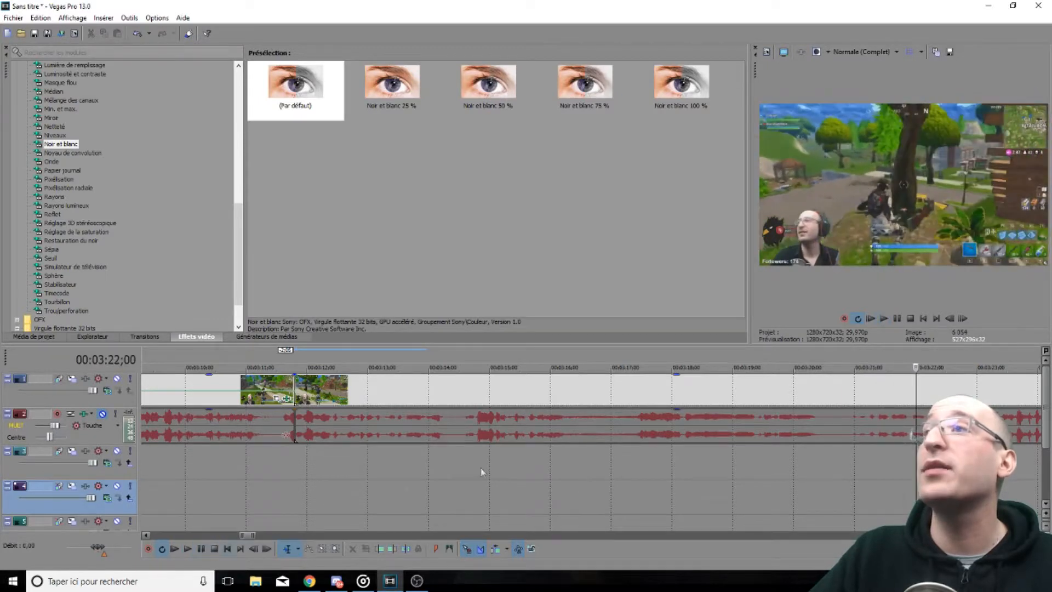
{"action": "left_click", "coordinate": [545, 459]}
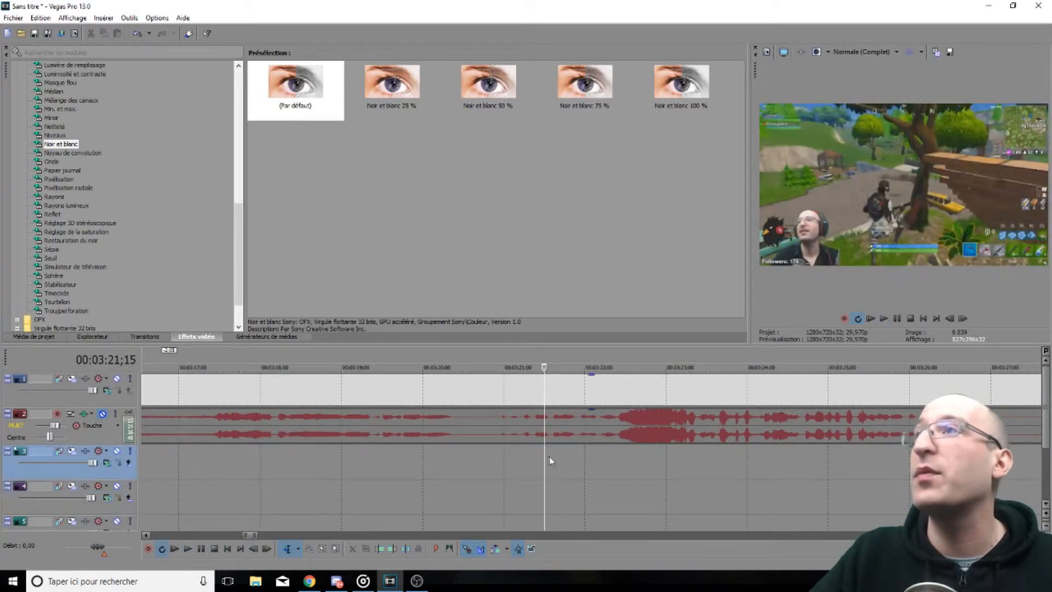
{"action": "left_click", "coordinate": [550, 455]}
{"action": "scroll", "coordinate": [565, 458], "scroll_direction": "up", "scroll_amount": 3}
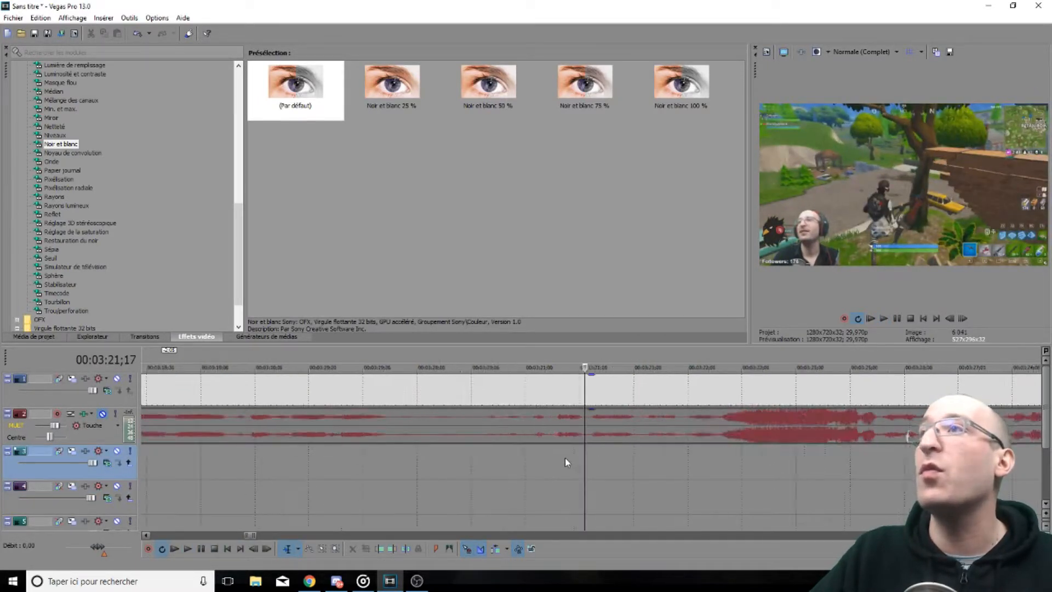
{"action": "scroll", "coordinate": [590, 462], "scroll_direction": "up", "scroll_amount": 5}
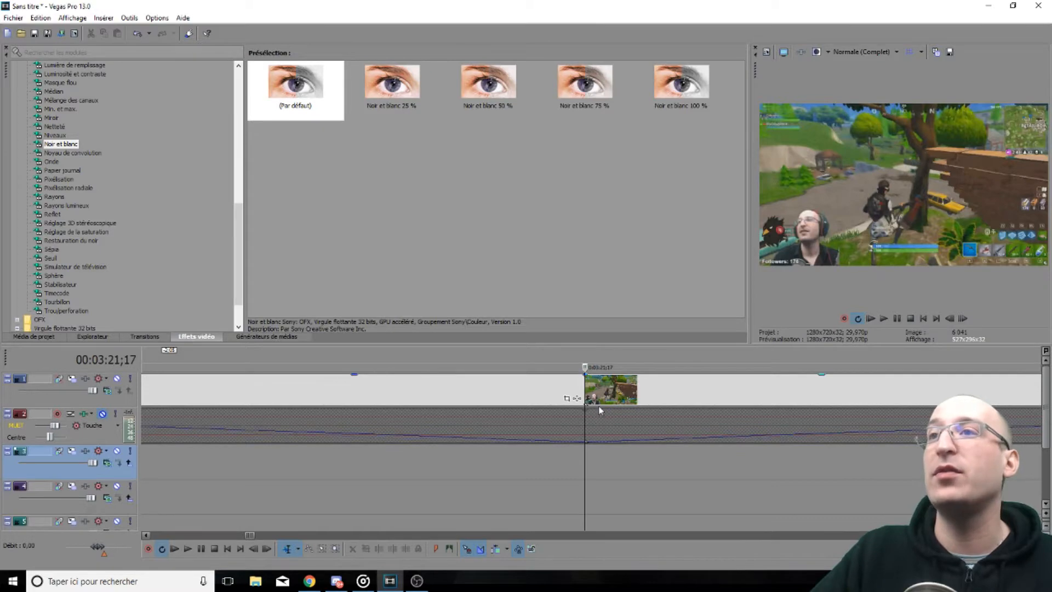
Advance one frame and split the clip again at 00:03:21;18 to isolate a single frame.
{"action": "scroll", "coordinate": [591, 404], "scroll_direction": "down", "scroll_amount": 1}
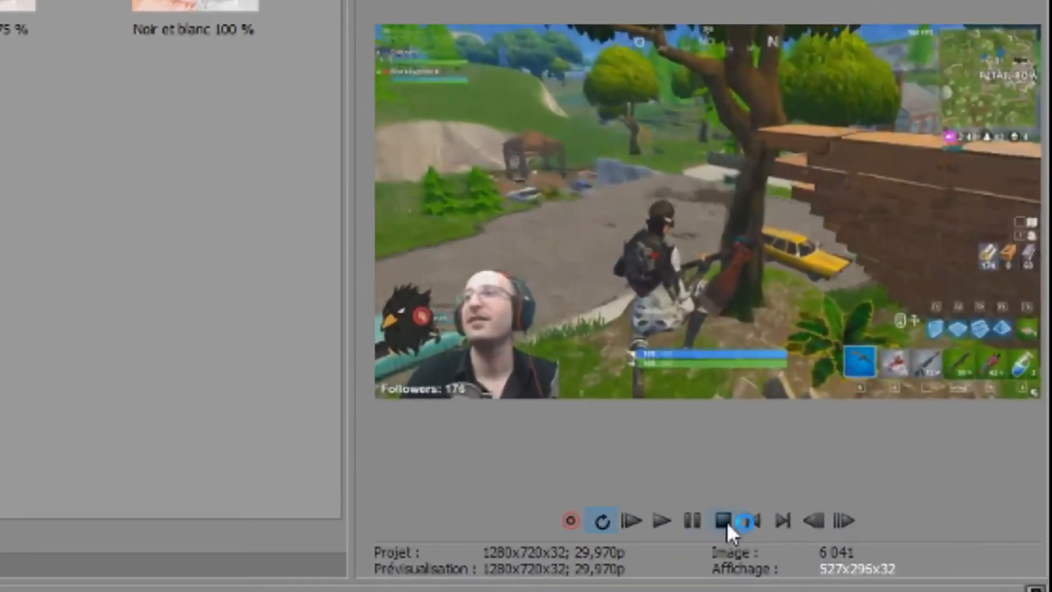
{"action": "left_click", "coordinate": [852, 521]}
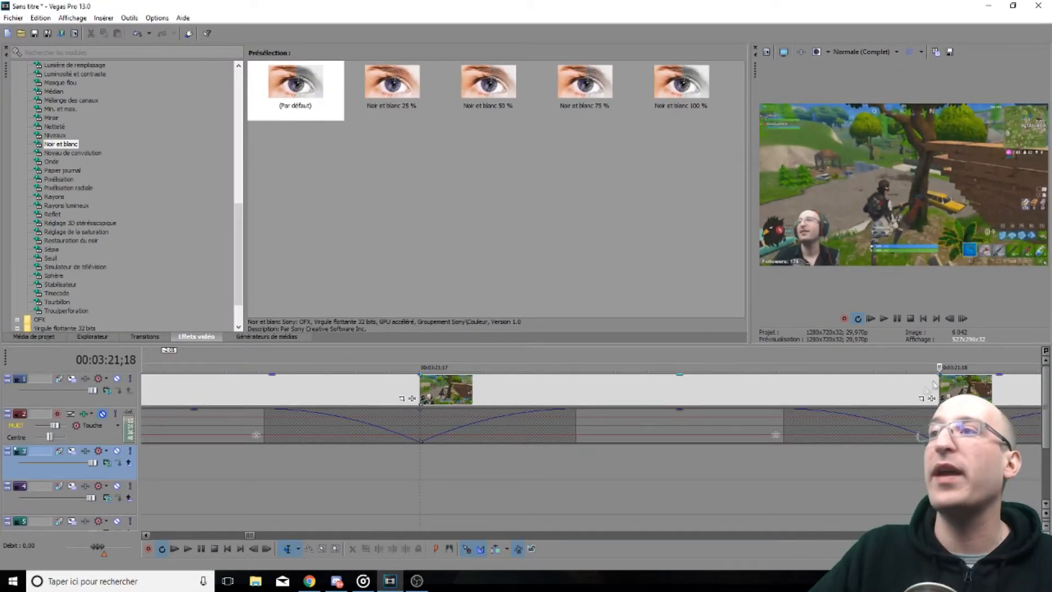
{"action": "scroll", "coordinate": [668, 405], "scroll_direction": "down", "scroll_amount": 3}
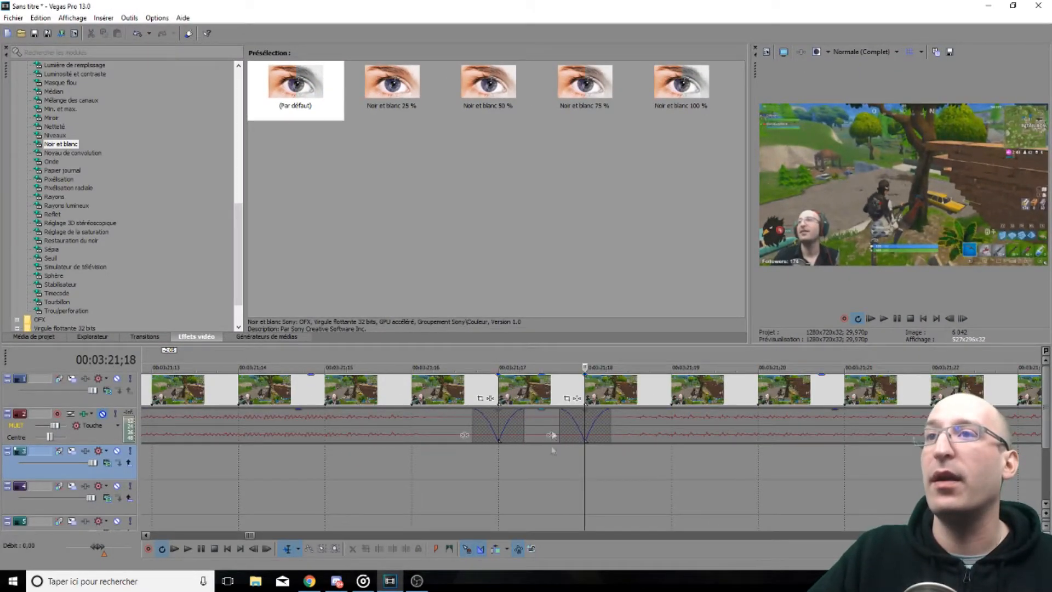
Separate the single-frame clip from its neighbouring clips and insert a velocity envelope (Rapidité) on it.
{"action": "double_click", "coordinate": [546, 414]}
{"action": "left_click", "coordinate": [539, 479]}
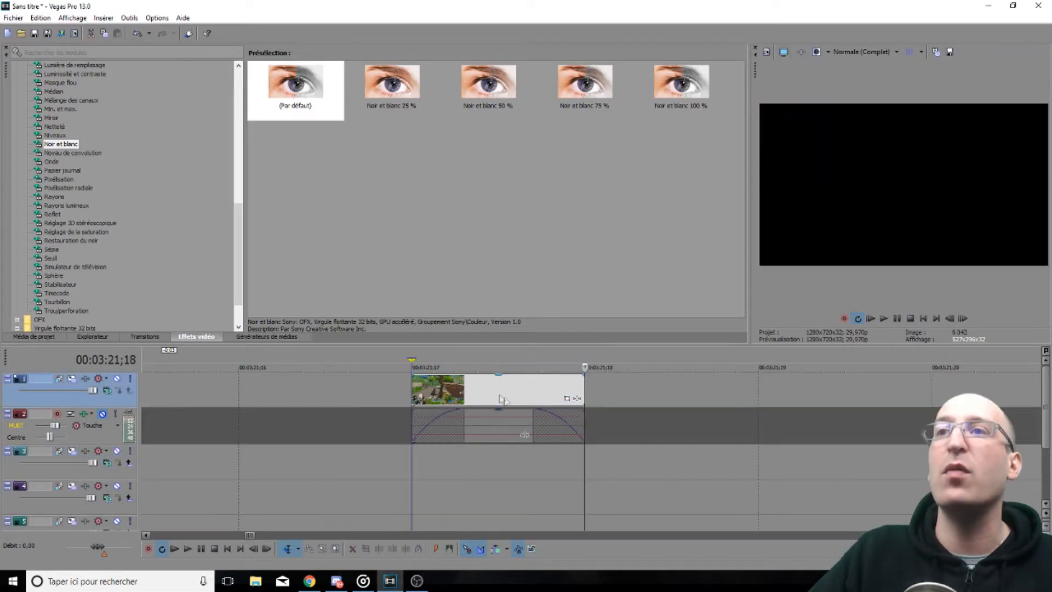
{"action": "left_click", "coordinate": [498, 396]}
{"action": "right_click", "coordinate": [492, 392]}
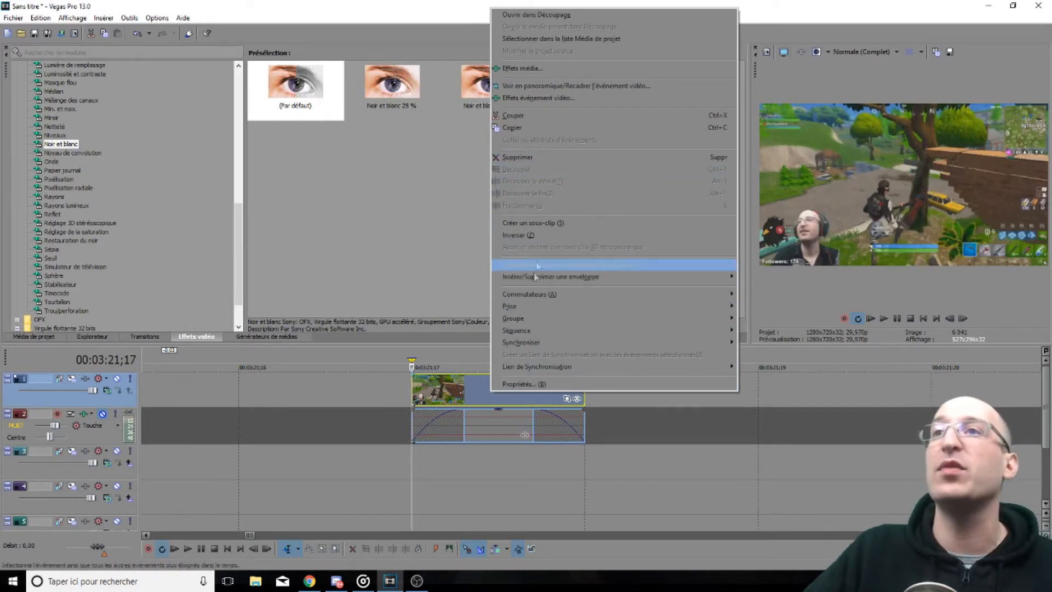
{"action": "mouse_move", "coordinate": [684, 277]}
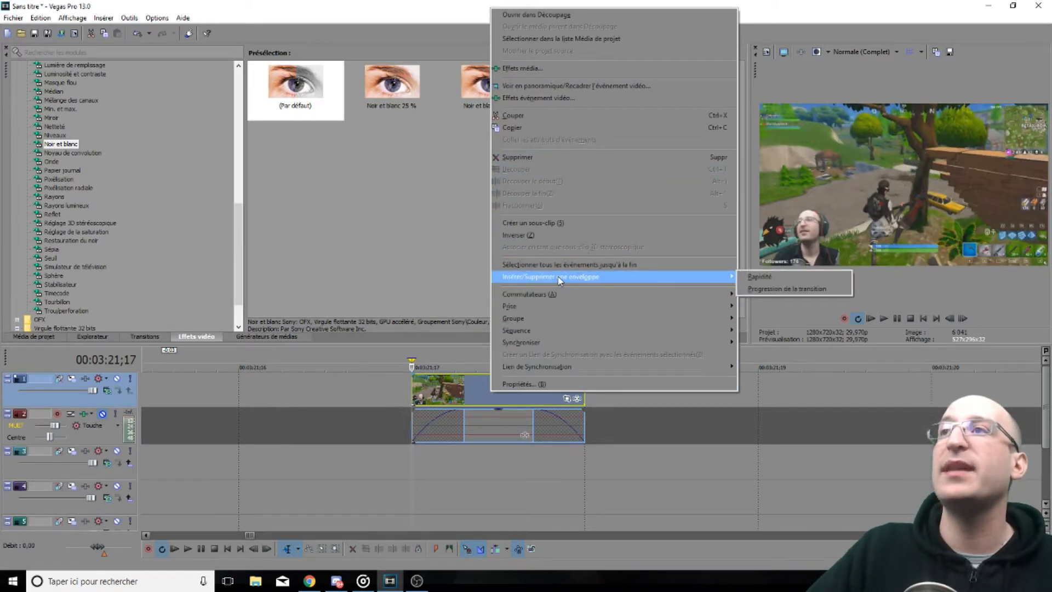
{"action": "left_click", "coordinate": [760, 277]}
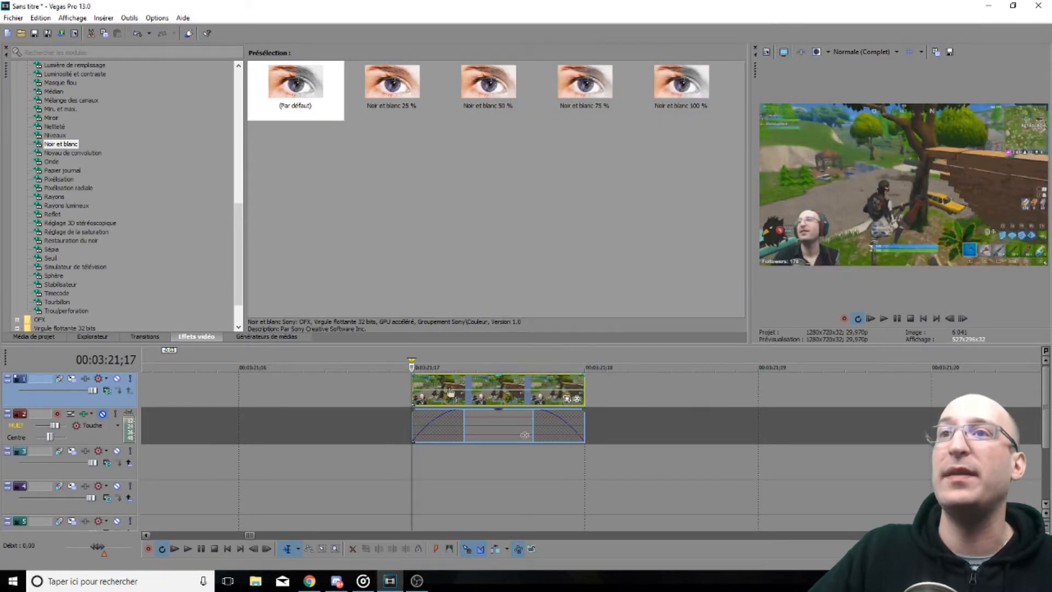
Set the first point of the single-frame clip's velocity envelope to 1 % with the custom value entry (Définir sur...).
{"action": "right_click", "coordinate": [413, 395]}
{"action": "left_click", "coordinate": [413, 394]}
{"action": "right_click", "coordinate": [413, 393]}
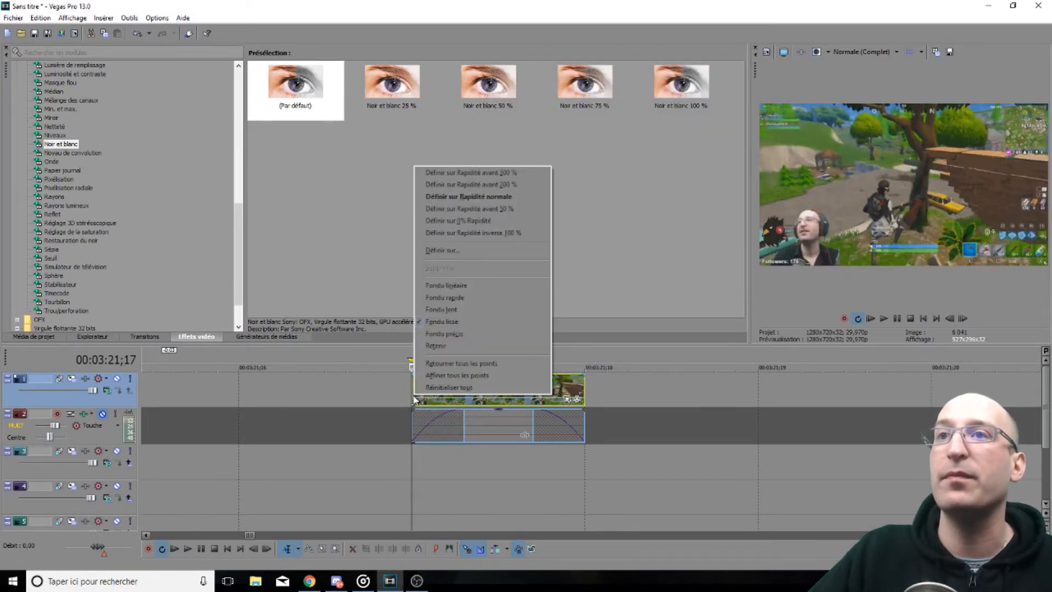
{"action": "left_click", "coordinate": [455, 255]}
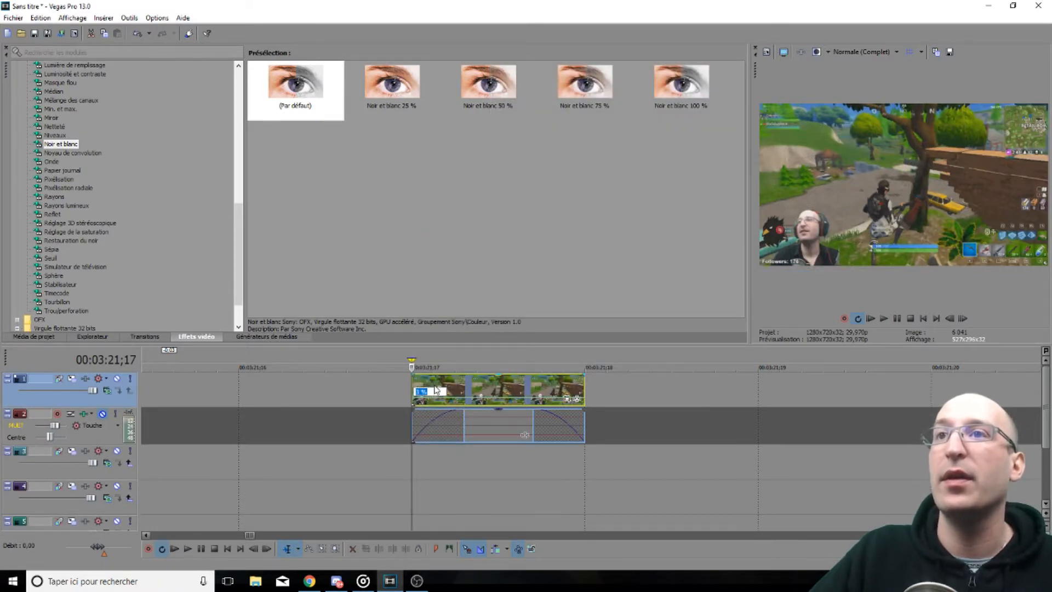
{"action": "left_click", "coordinate": [486, 490]}
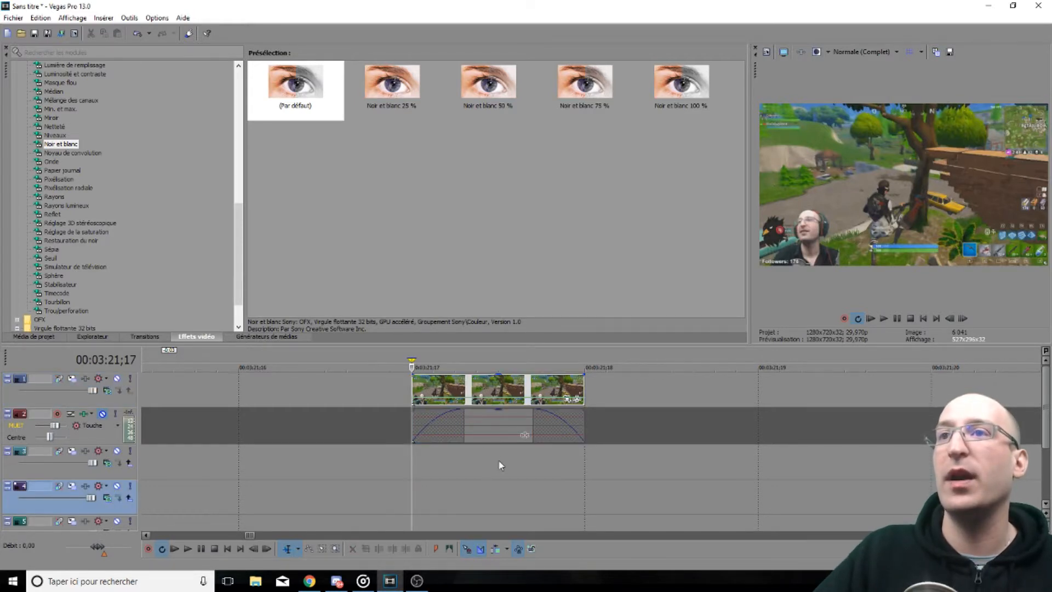
Move the single-frame clip back against the end of the preceding clip at 00:03:21;14.
{"action": "scroll", "coordinate": [523, 402], "scroll_direction": "down", "scroll_amount": 3}
{"action": "scroll", "coordinate": [585, 392], "scroll_direction": "down", "scroll_amount": 2}
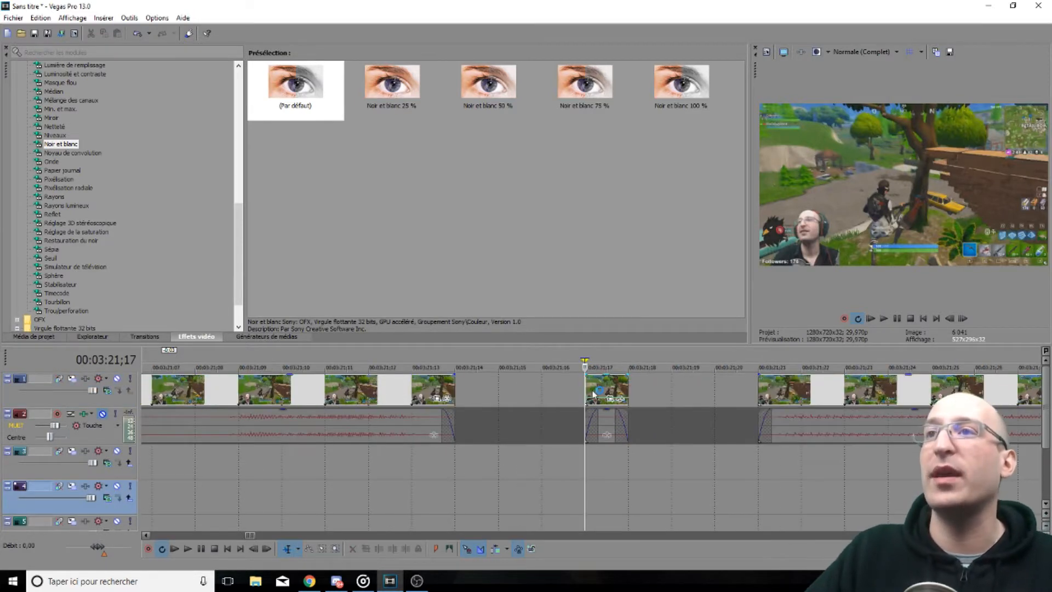
{"action": "left_click", "coordinate": [604, 383]}
{"action": "left_click_drag", "start_coordinate": [603, 384], "coordinate": [472, 384]}
{"action": "left_click", "coordinate": [429, 482]}
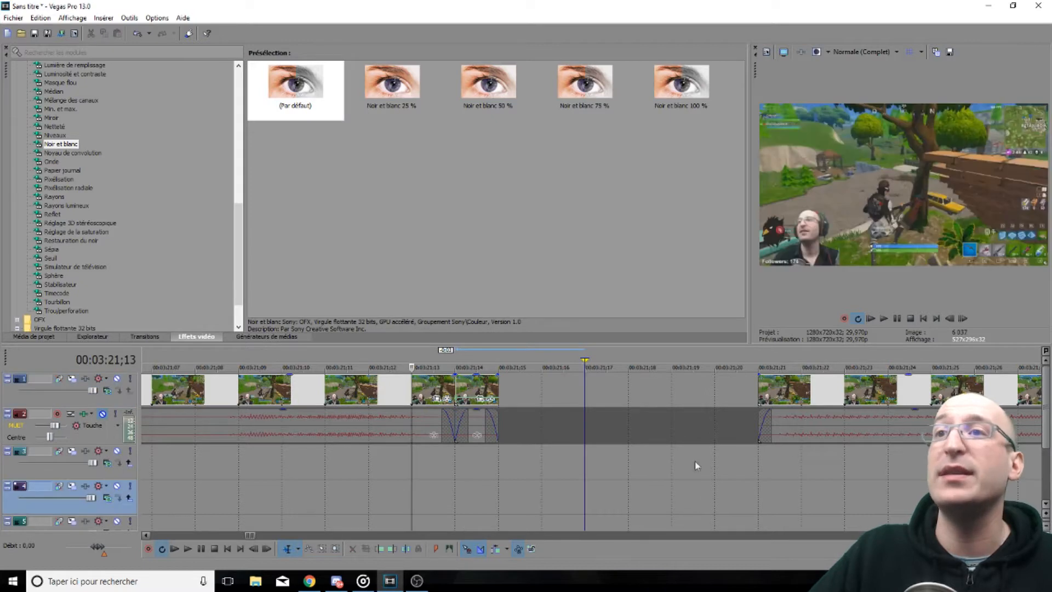
Move the following clip further along the timeline, extend the single-frame clip to about 2 seconds, and place the following clip against its end.
{"action": "left_click_drag", "start_coordinate": [878, 399], "coordinate": [669, 396]}
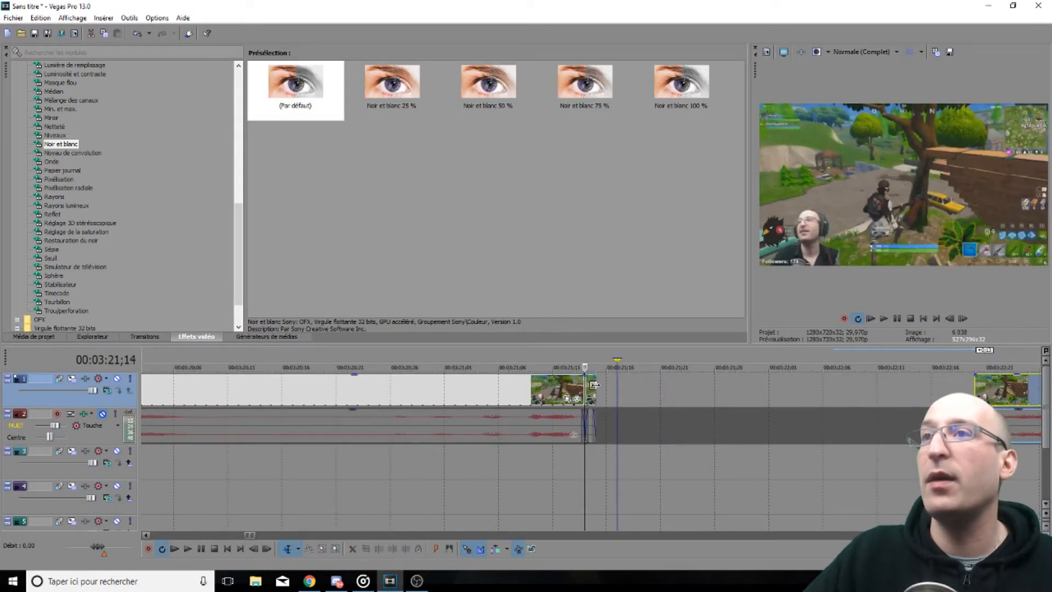
{"action": "left_click_drag", "start_coordinate": [600, 385], "coordinate": [968, 383]}
{"action": "scroll", "coordinate": [786, 434], "scroll_direction": "down", "scroll_amount": 1}
{"action": "left_click_drag", "start_coordinate": [815, 397], "coordinate": [946, 389]}
{"action": "left_click_drag", "start_coordinate": [778, 393], "coordinate": [908, 387]}
Ungroup the extended single-frame clip's video and audio and delete its audio event.
{"action": "left_click", "coordinate": [720, 428]}
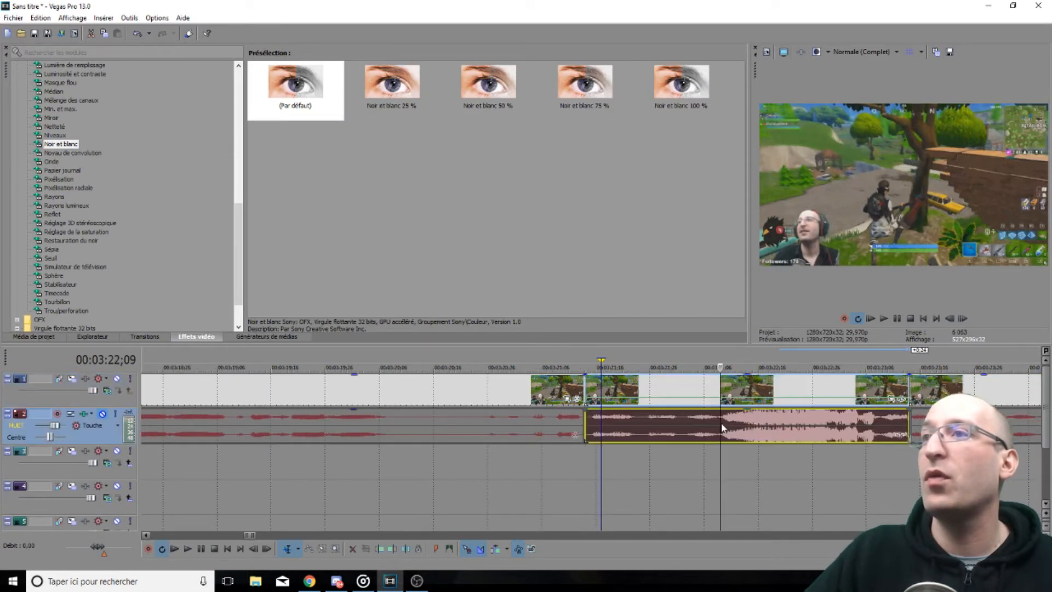
{"action": "left_click", "coordinate": [697, 393]}
{"action": "key", "text": "u"}
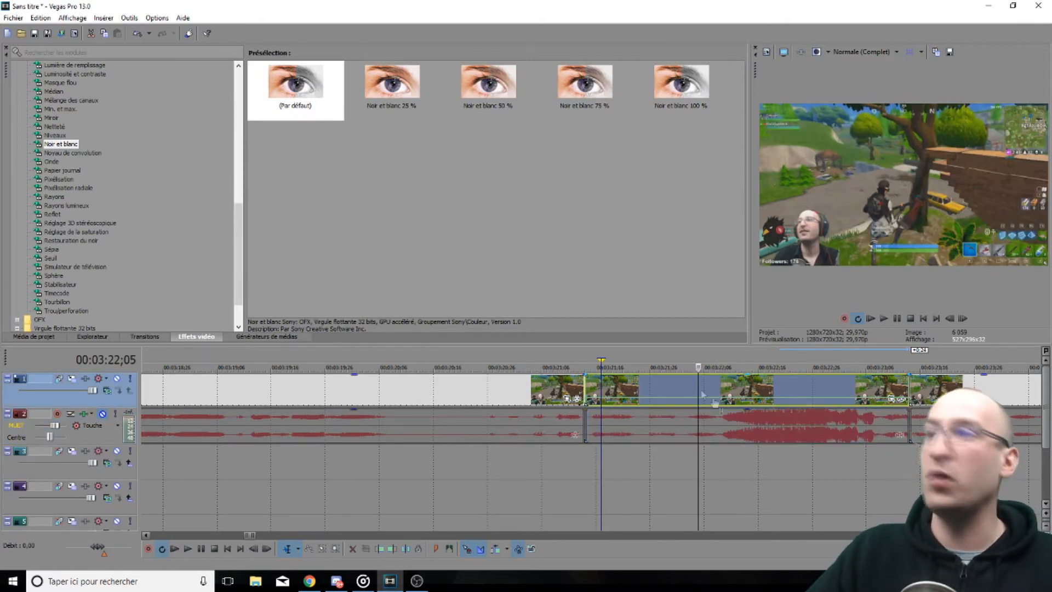
{"action": "left_click", "coordinate": [728, 431]}
{"action": "key", "text": "Delete"}
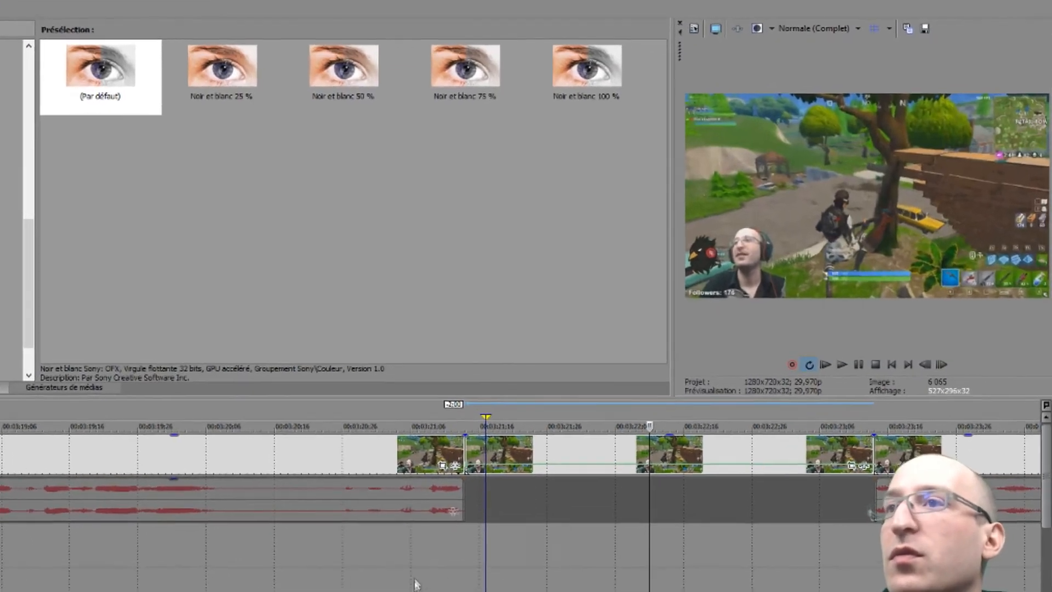